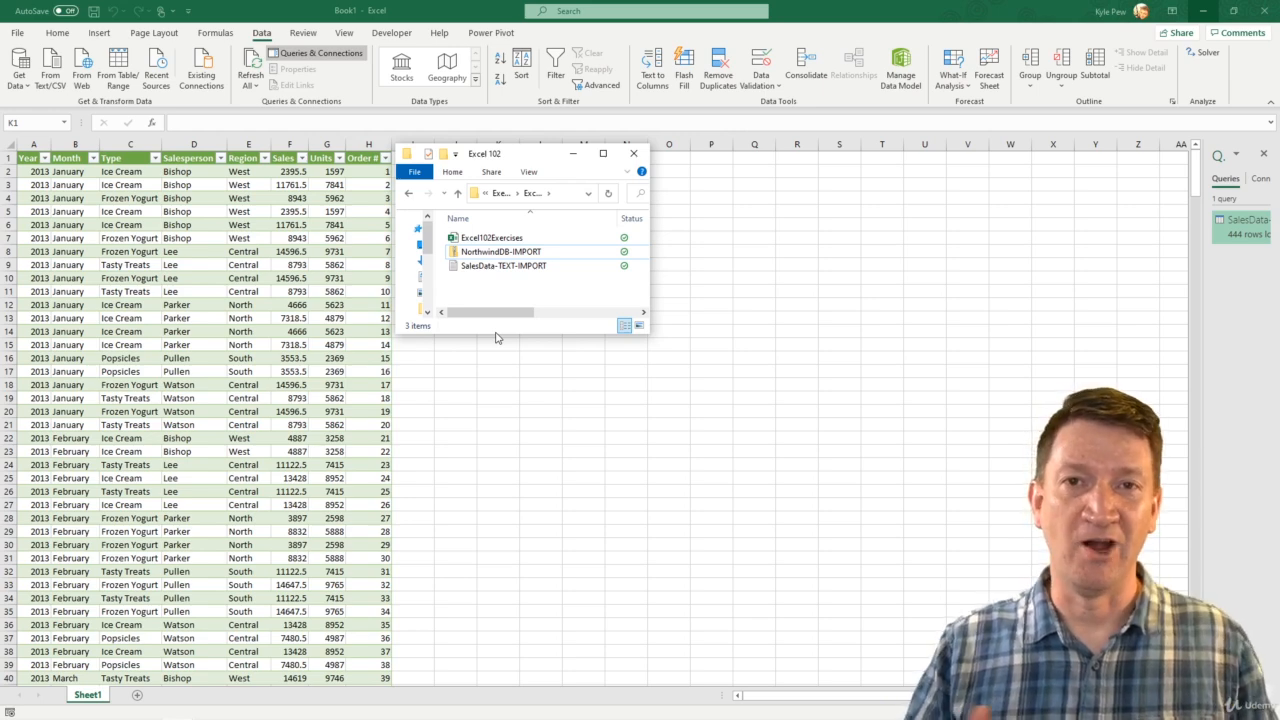
Extract the NorthwindDB-IMPORT zip archive into its suggested NorthwindDB-IMPORT folder and move the extracted folder's window out of view.
left_click_drag(518, 160, 405, 166)
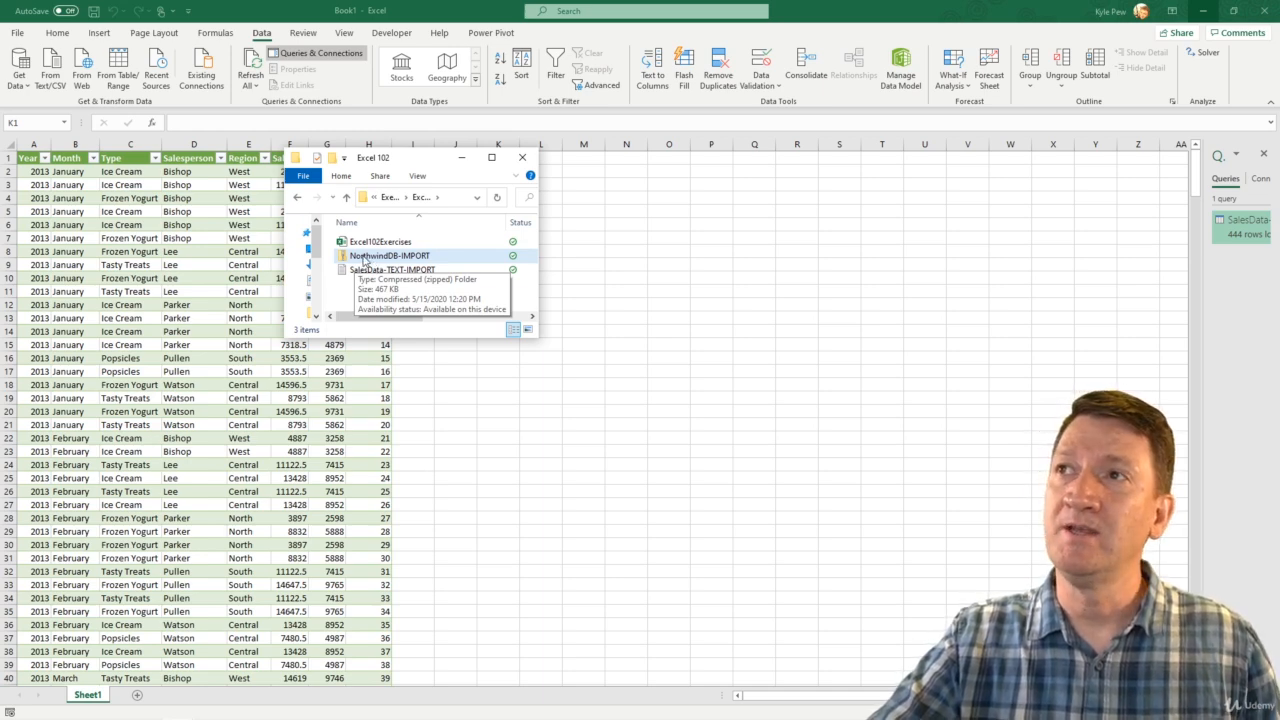
right_click(365, 258)
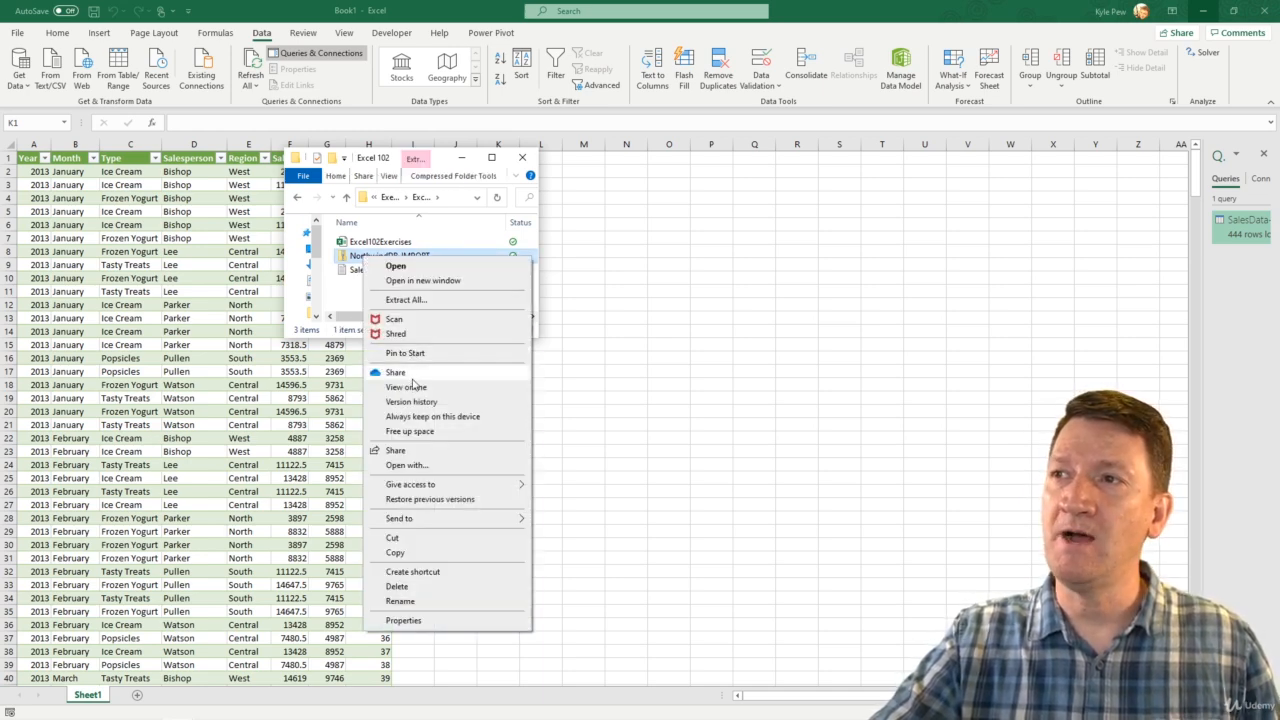
left_click(403, 301)
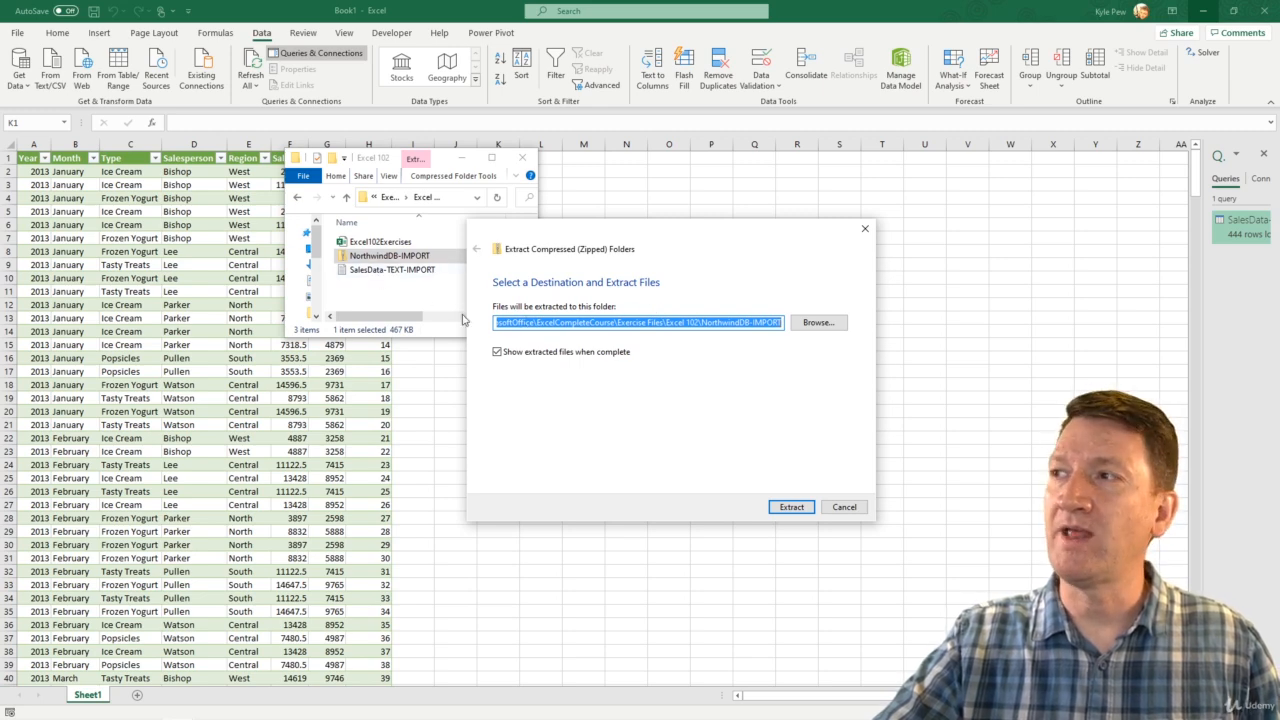
left_click(789, 507)
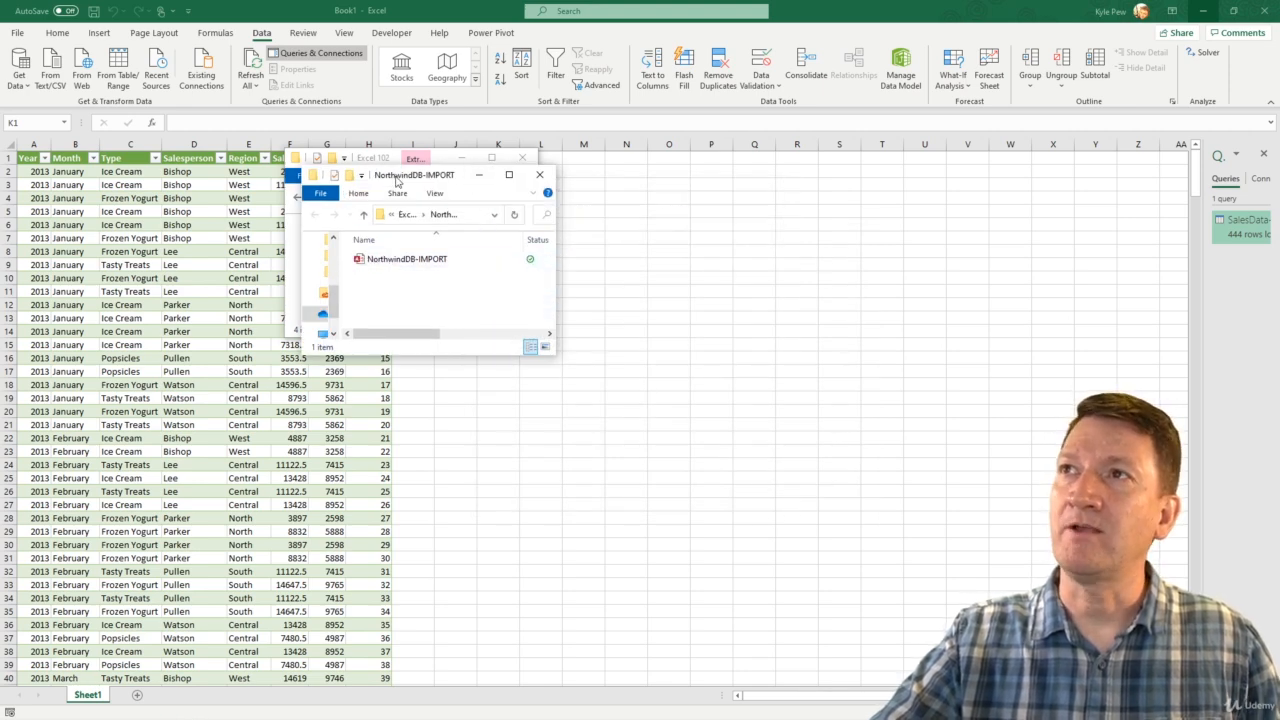
left_click_drag(394, 176, 0, 257)
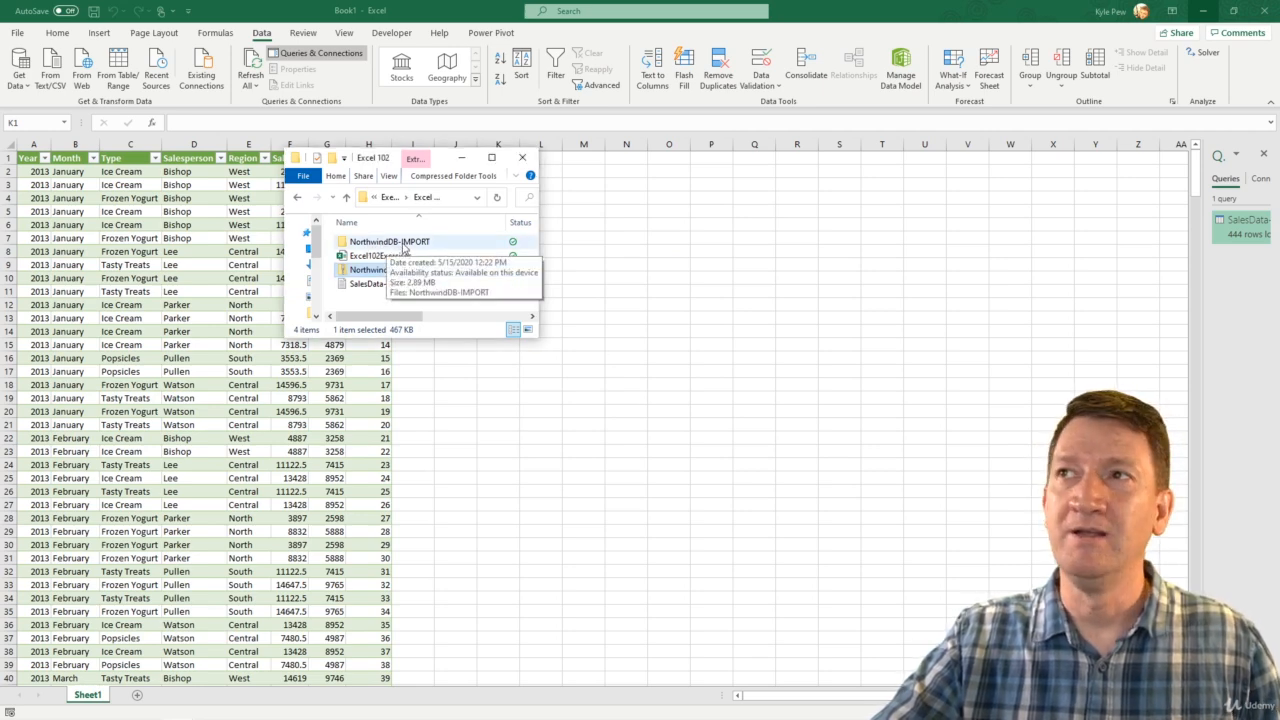
Open the extracted NorthwindDB-IMPORT database in Access, enable its content, dismiss the welcome screen and widen the object list.
double_click(404, 248)
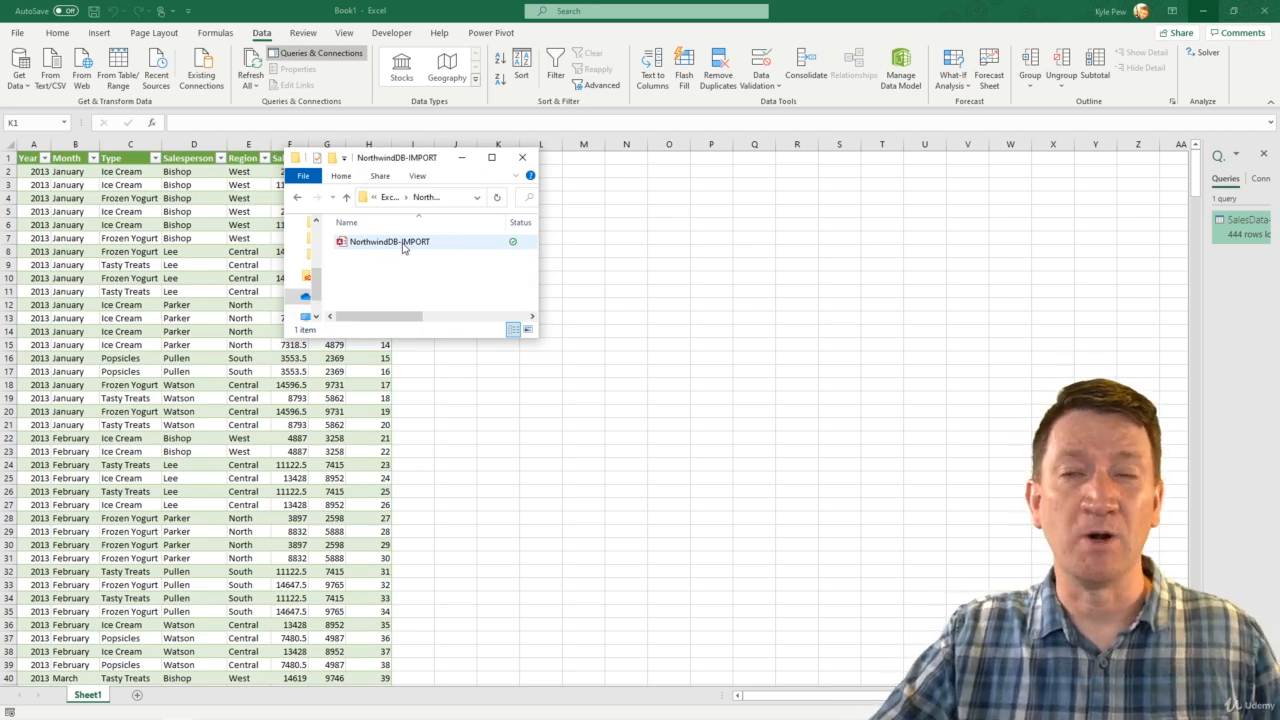
double_click(368, 243)
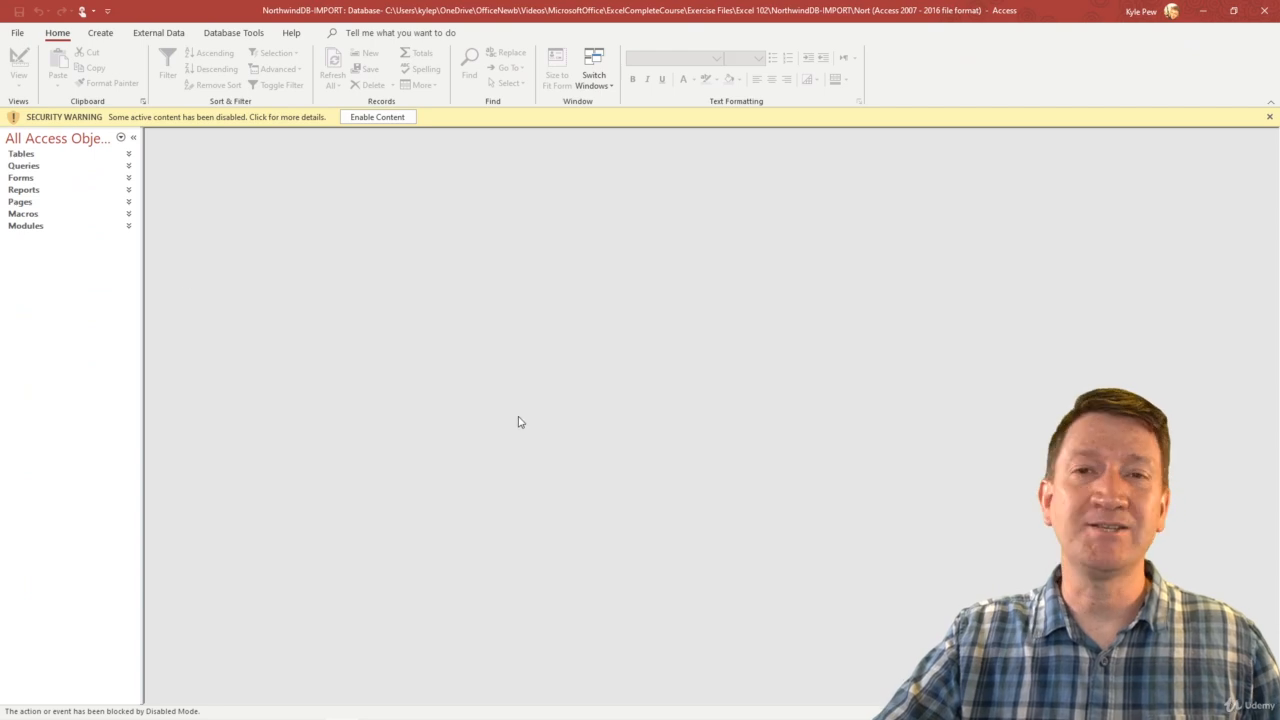
left_click(374, 118)
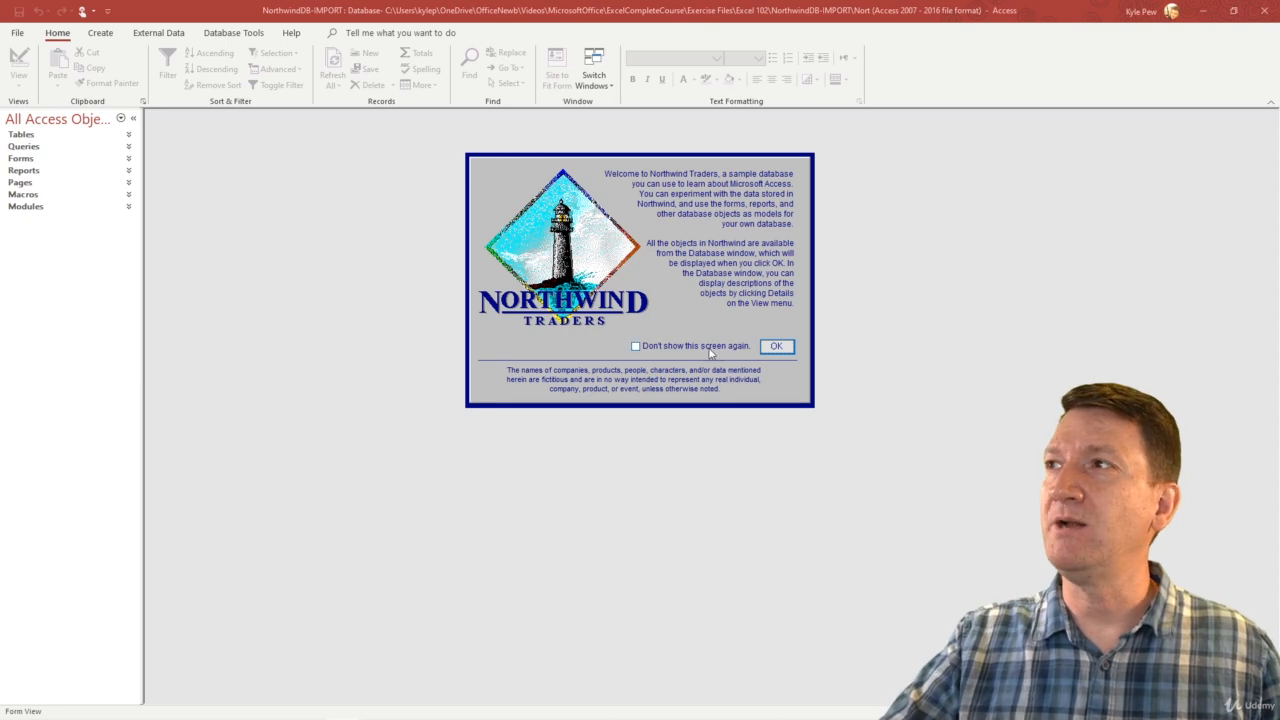
left_click(770, 348)
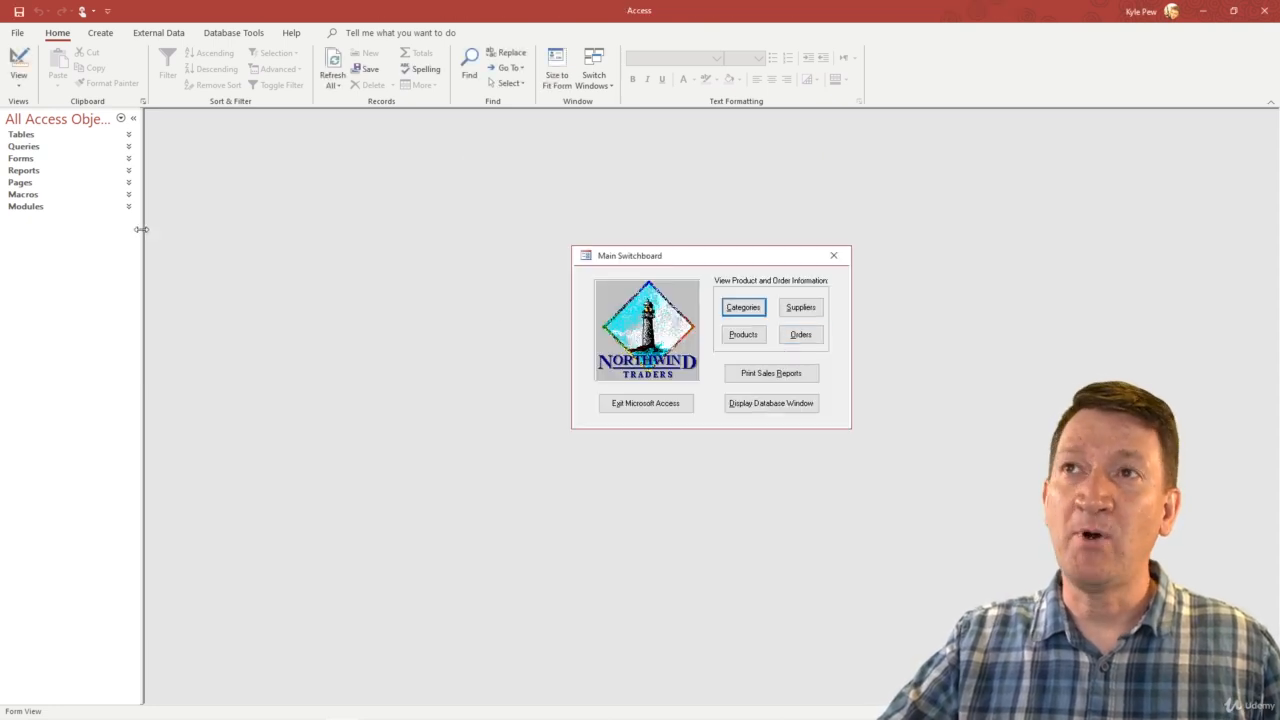
left_click_drag(143, 230, 170, 230)
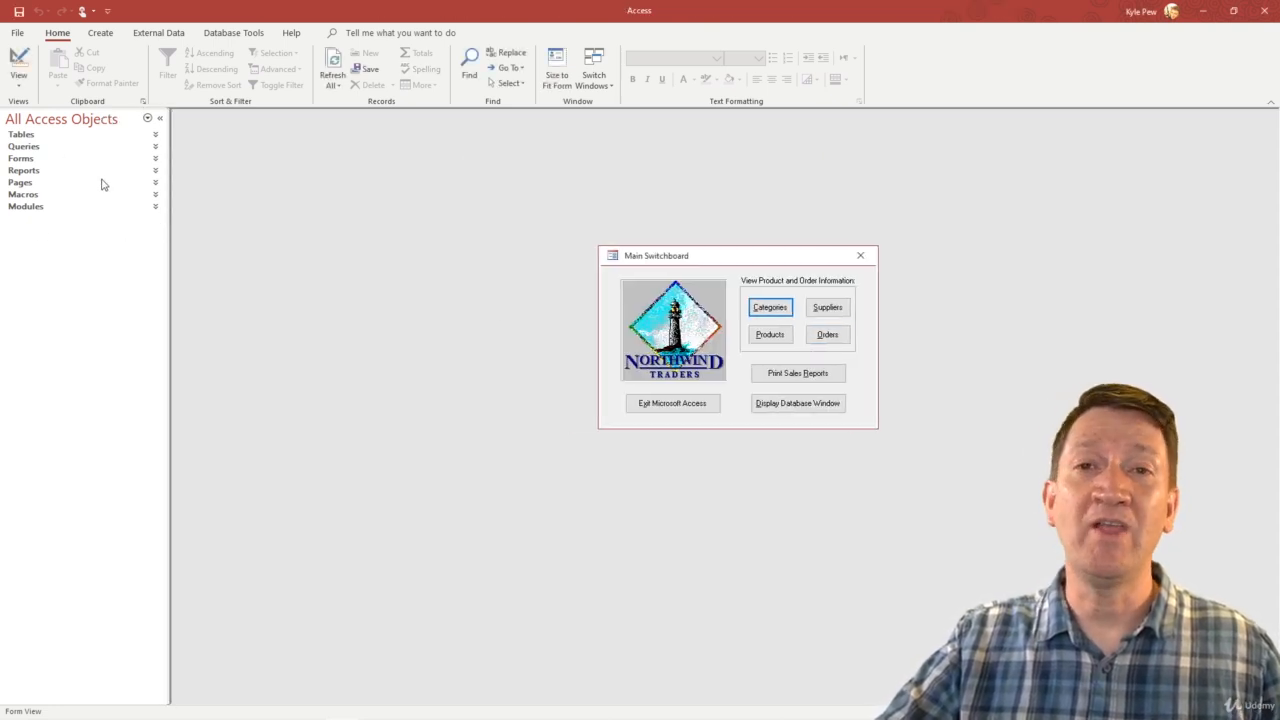
Examine the database's Orders table in a maximized view, close Access and clear the folder window away from the Excel workbook.
left_click(29, 136)
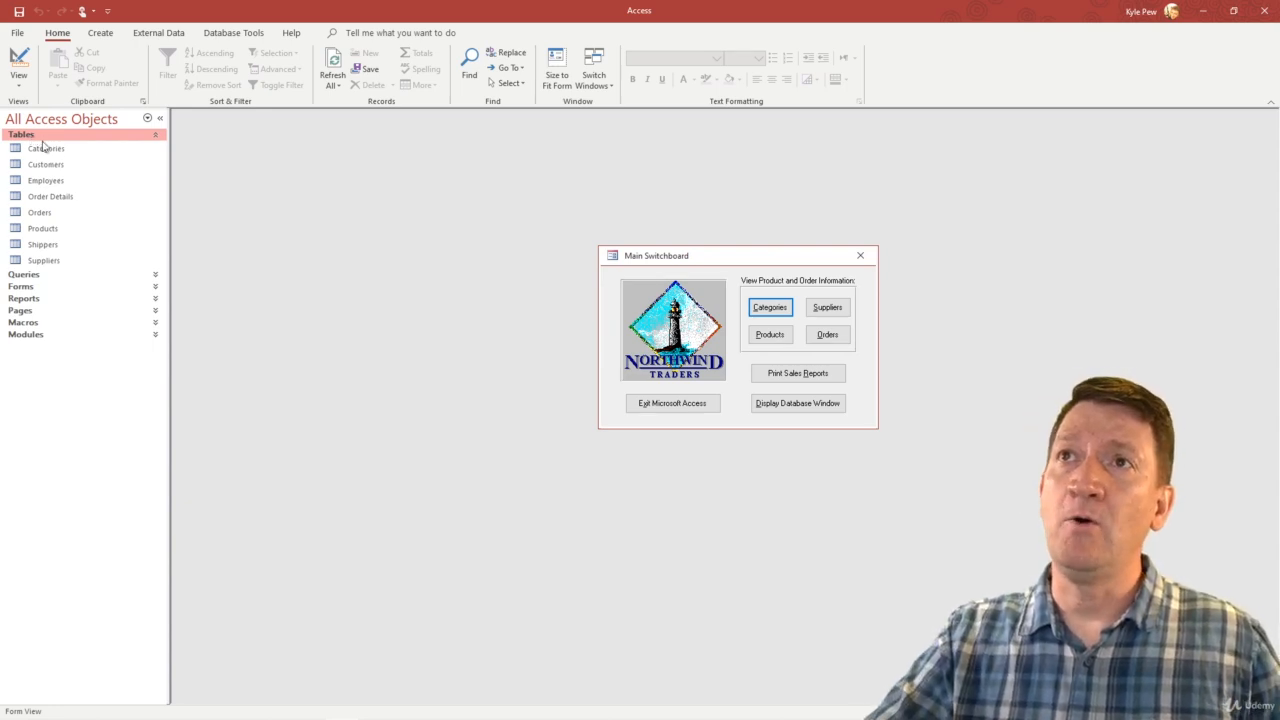
left_click(41, 214)
double_click(41, 214)
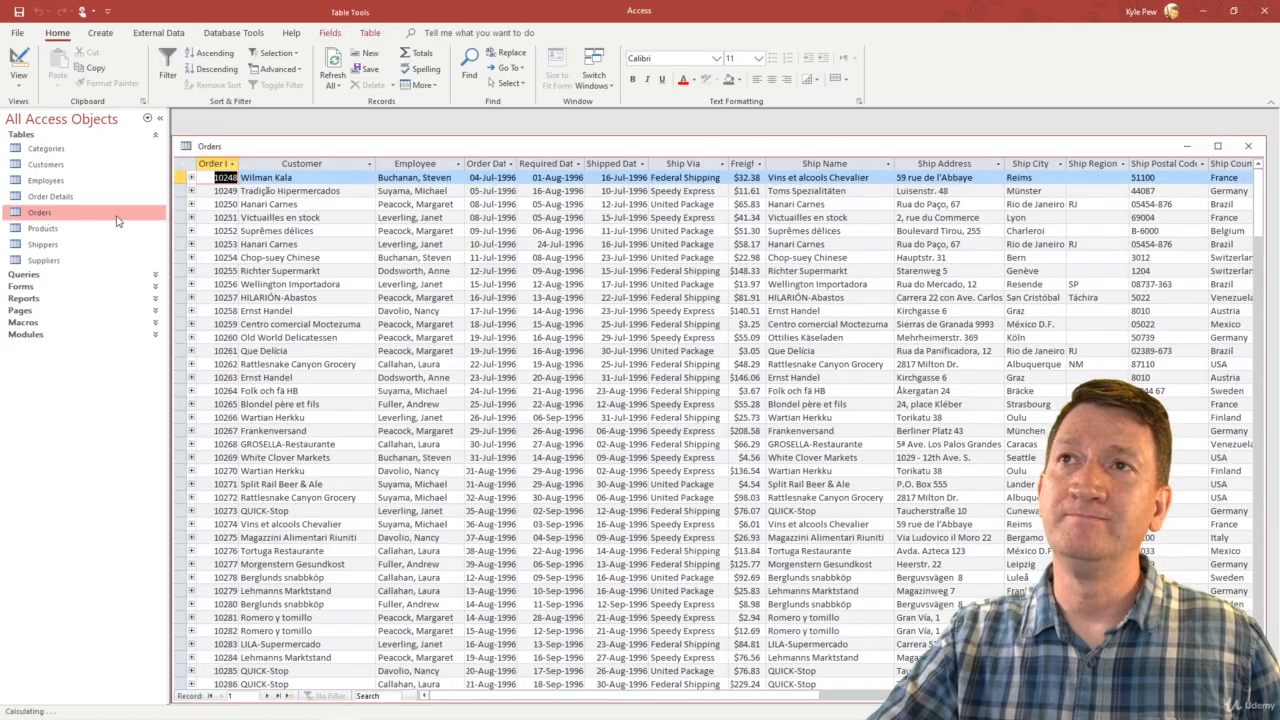
double_click(350, 147)
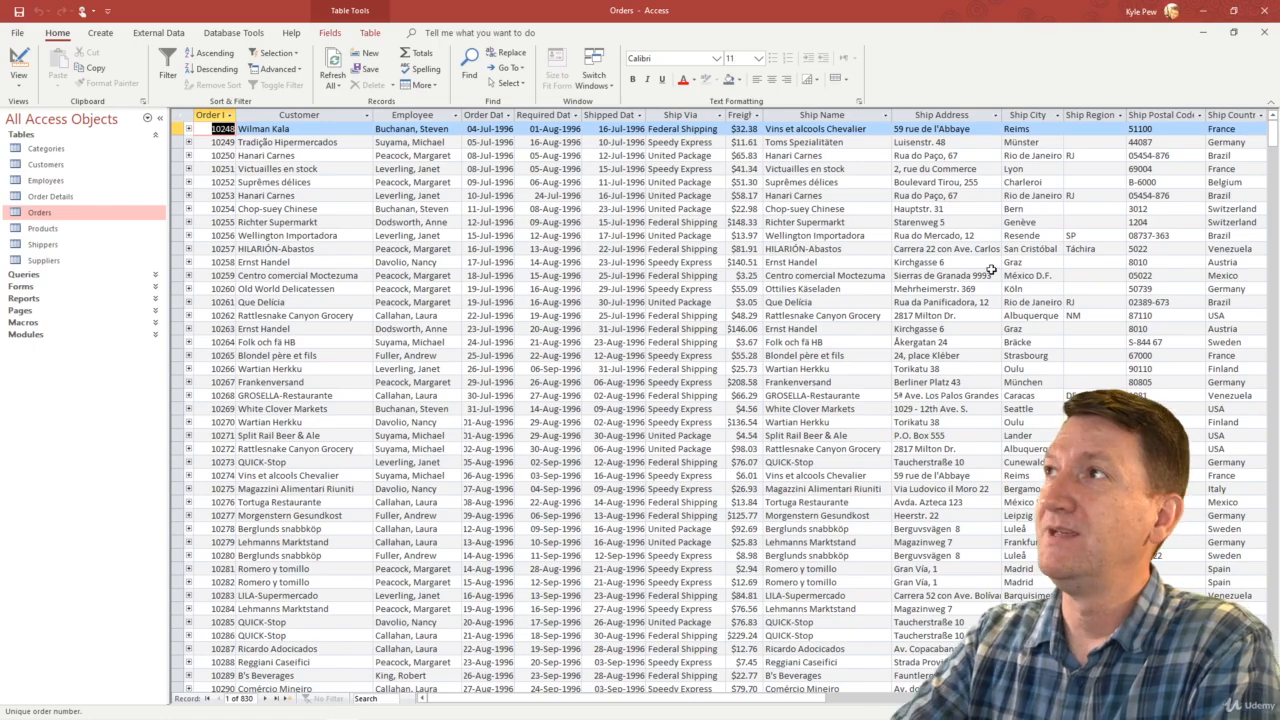
left_click(1266, 12)
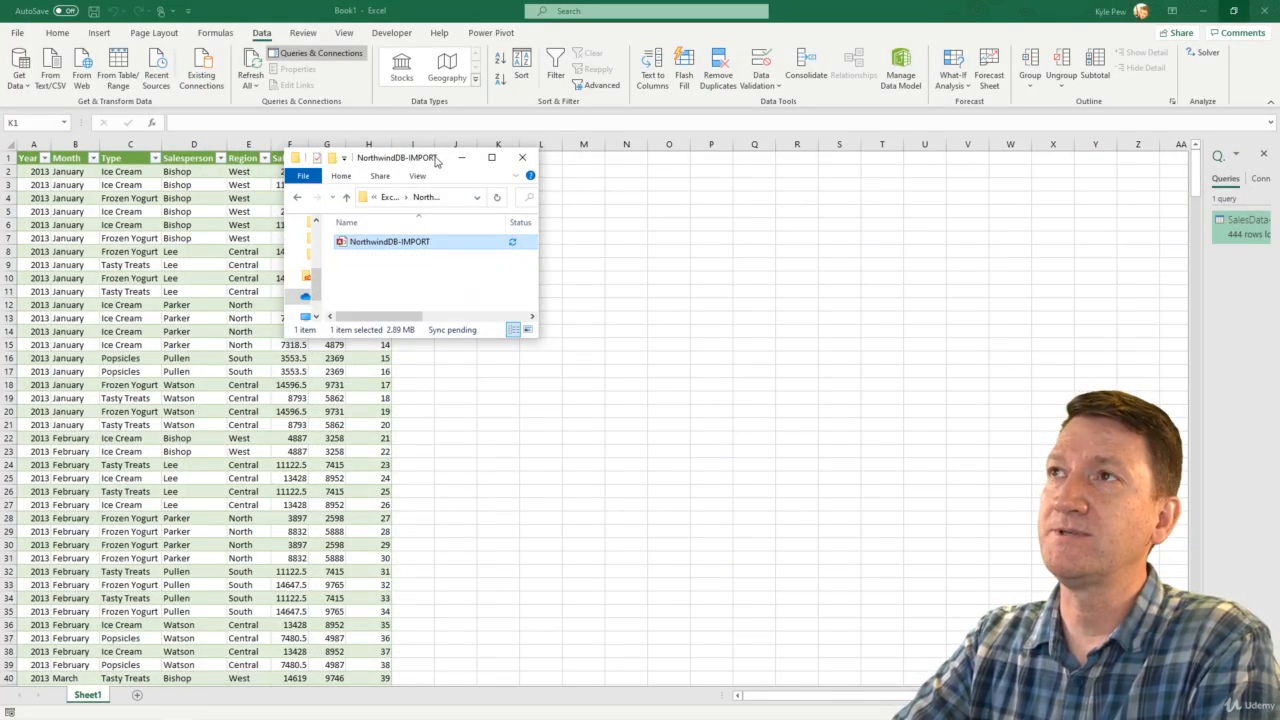
left_click_drag(435, 159, 2, 270)
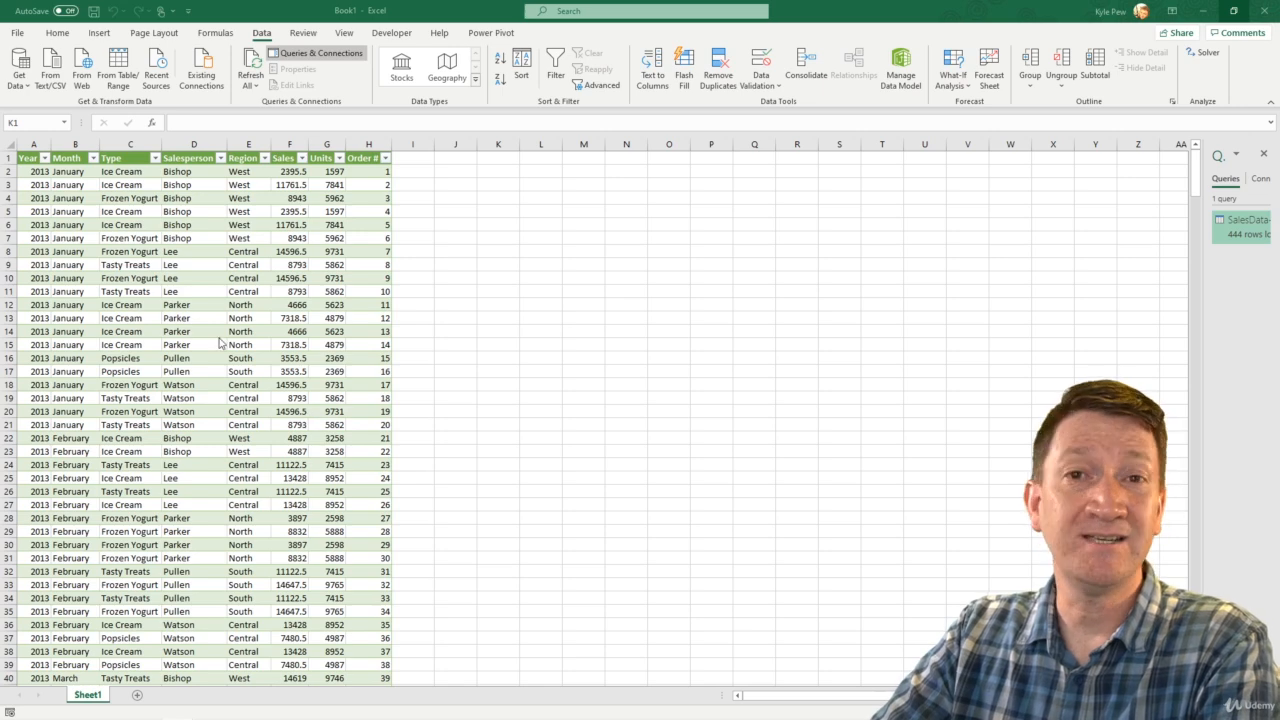
Add a new worksheet and start a data import from the NorthwindDB-IMPORT Access database in the NorthwindDB-IMPORT folder.
left_click(137, 696)
left_click(137, 697)
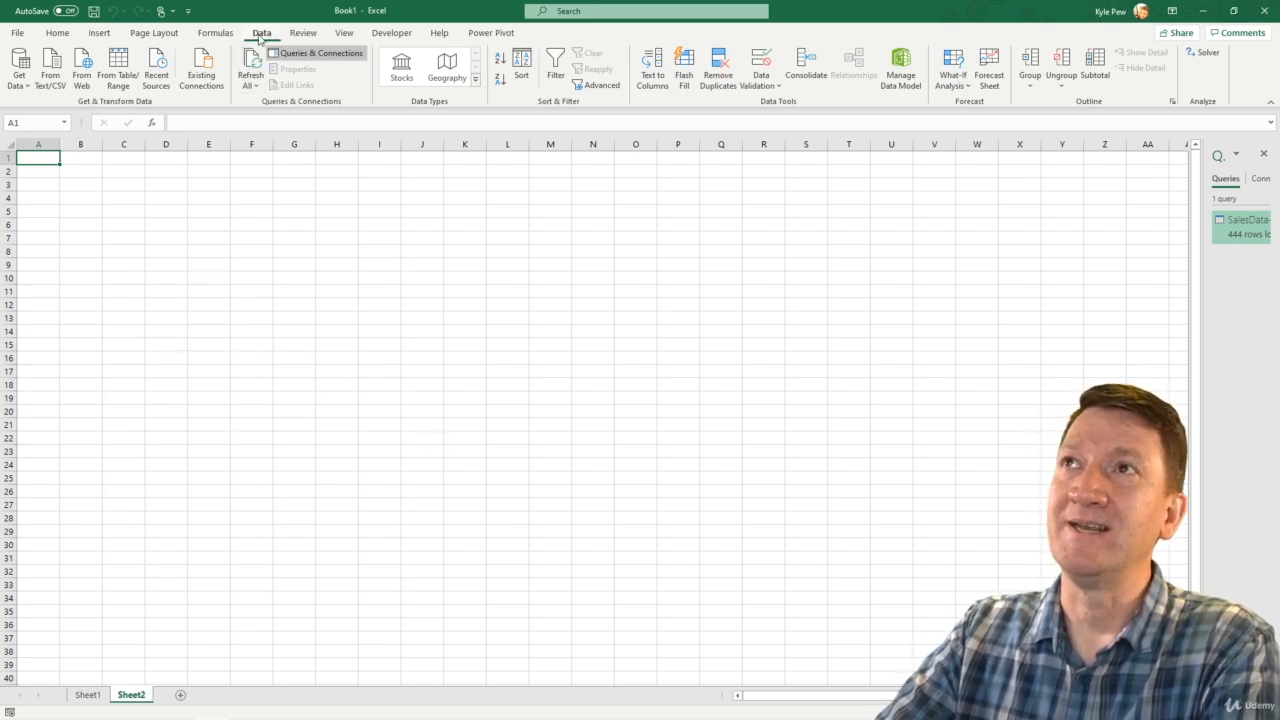
left_click(25, 86)
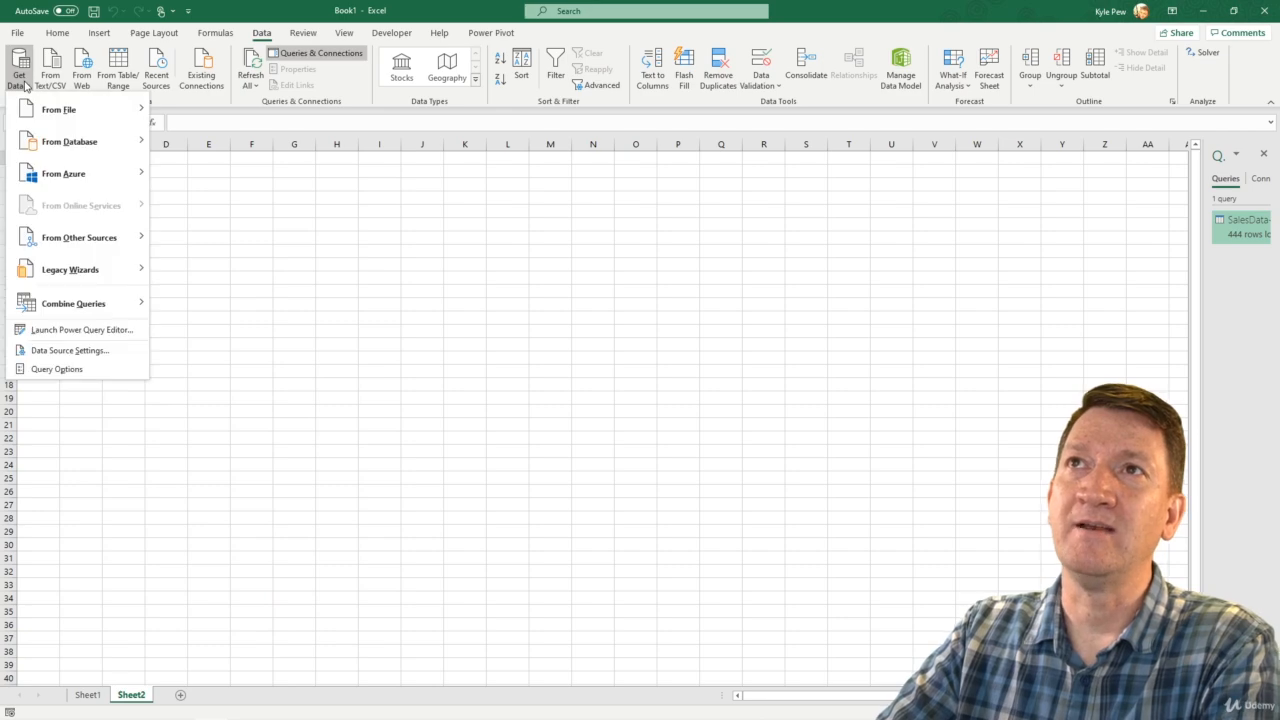
mouse_move(49, 147)
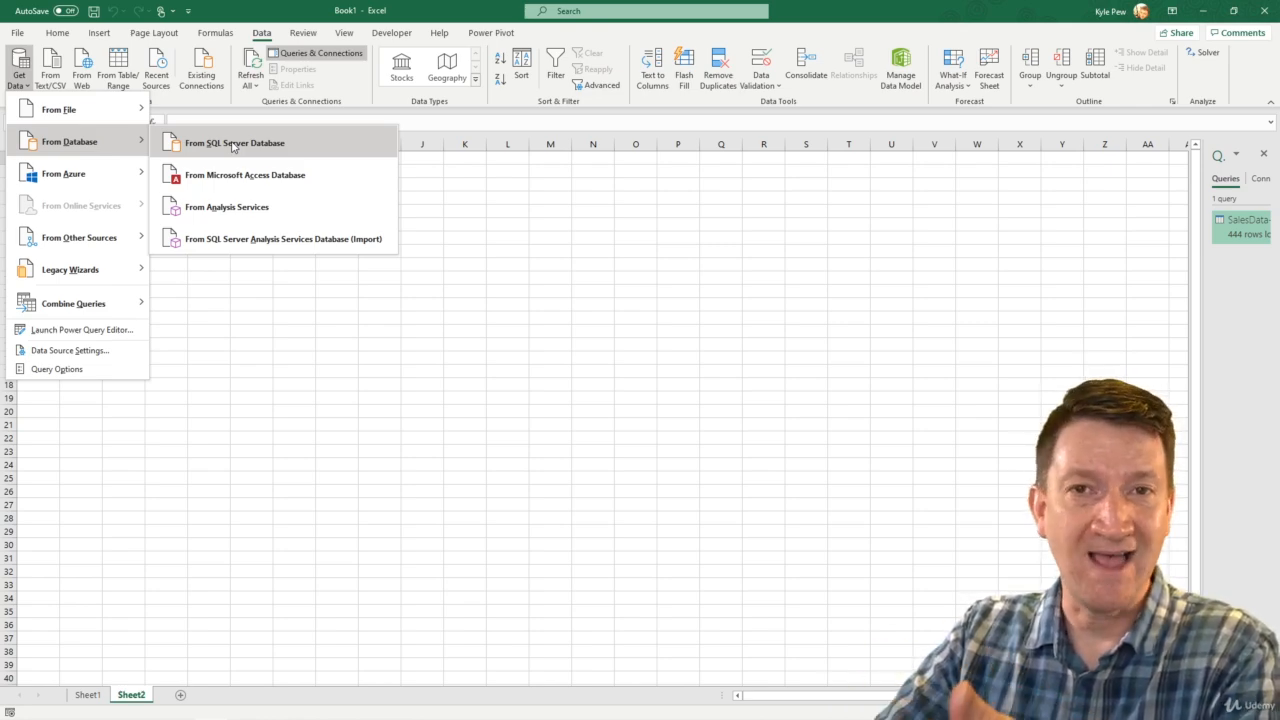
left_click(272, 180)
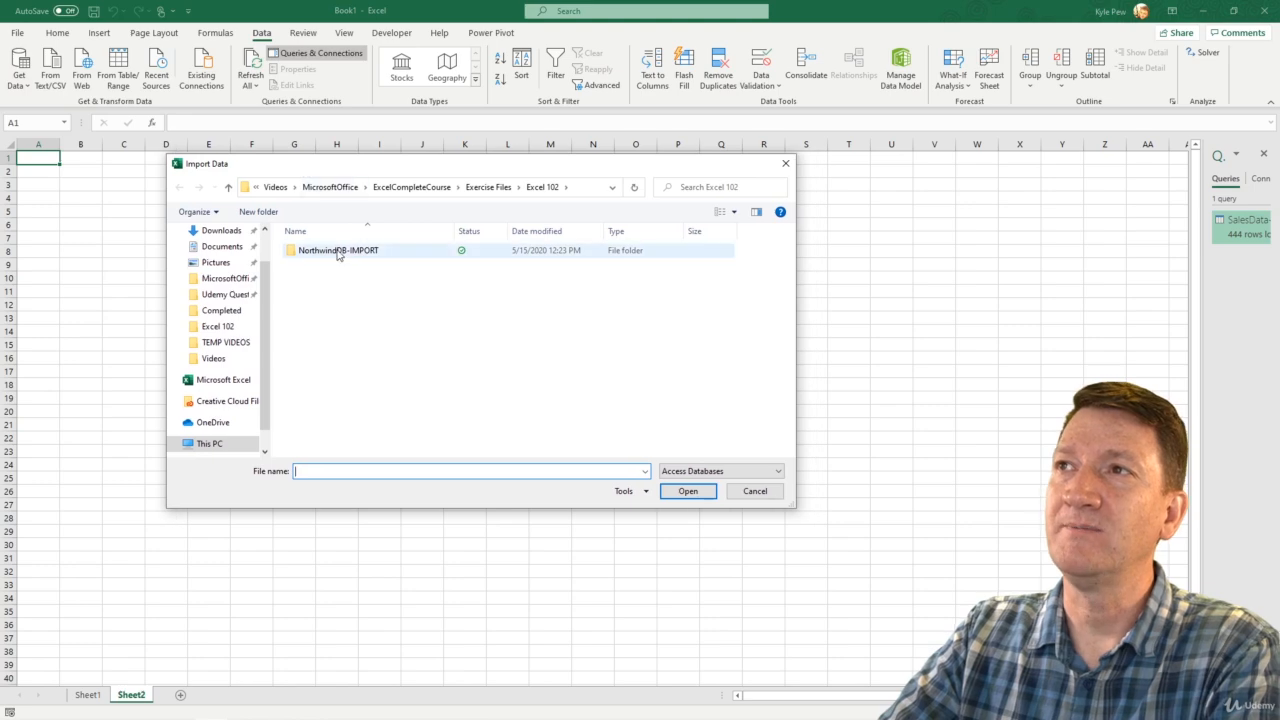
double_click(332, 256)
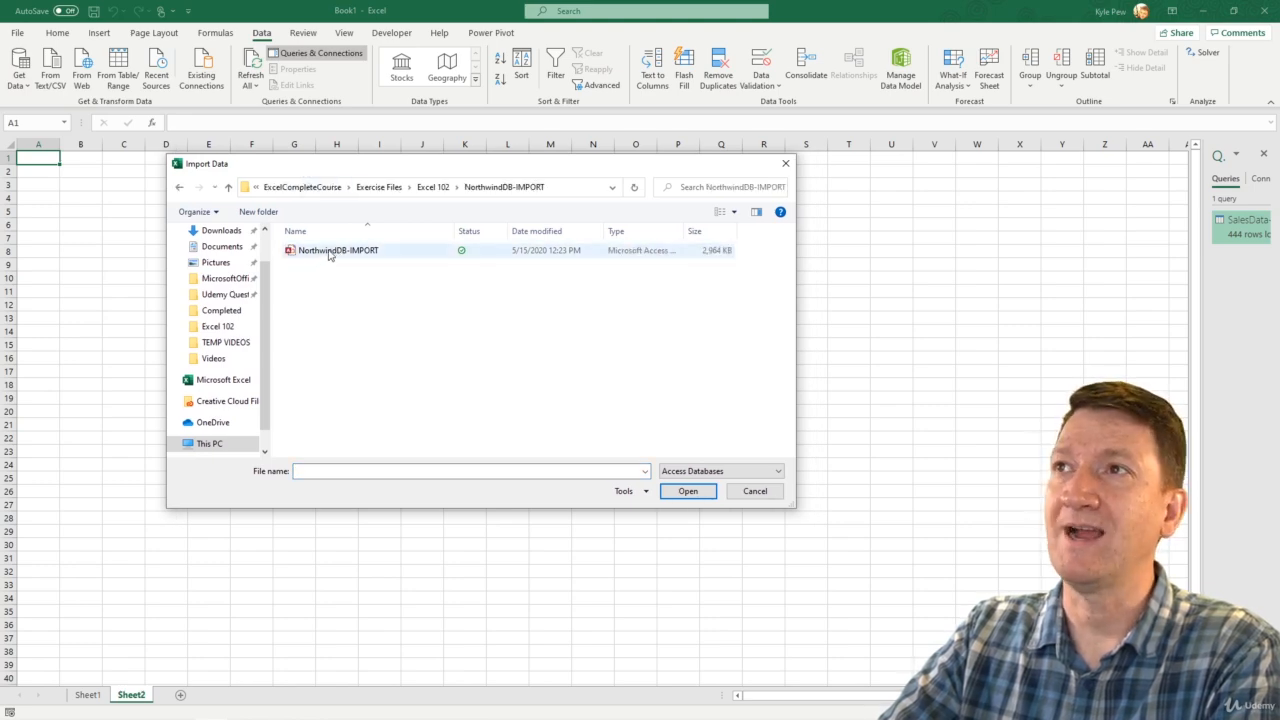
double_click(329, 254)
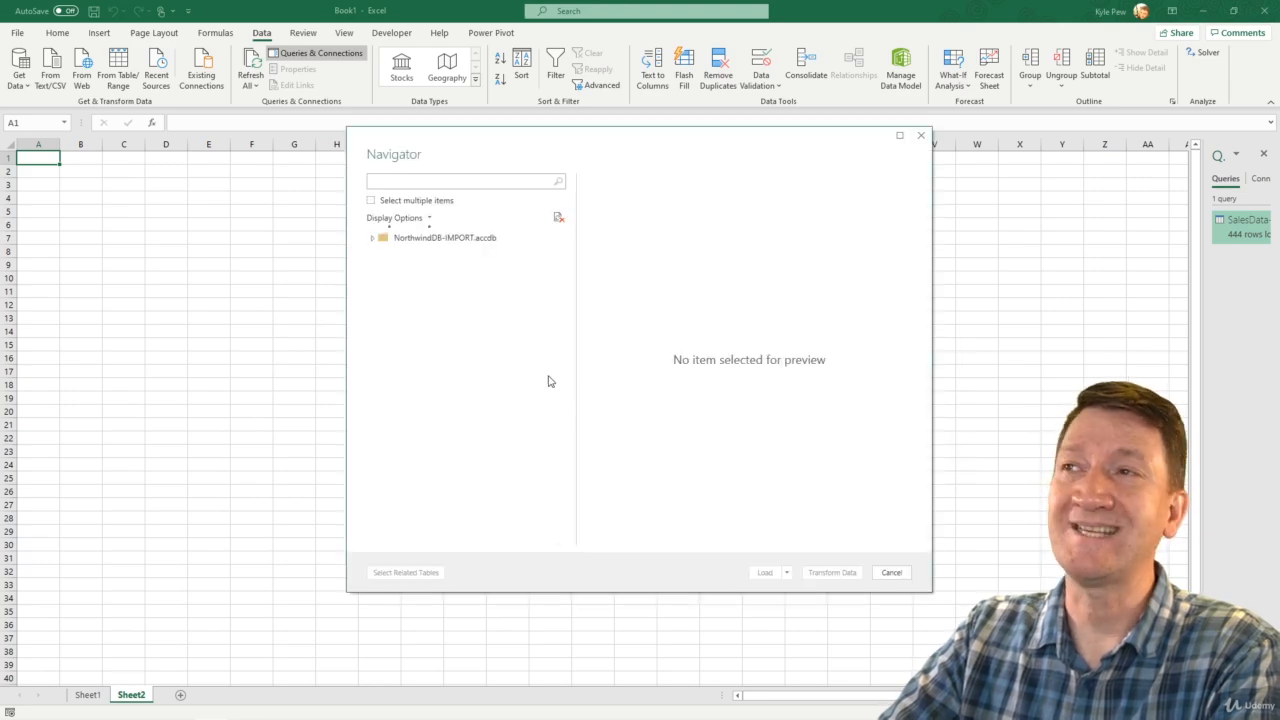
Select the Orders table in the Navigator as the data to import and look over its preview.
left_click_drag(463, 137, 256, 120)
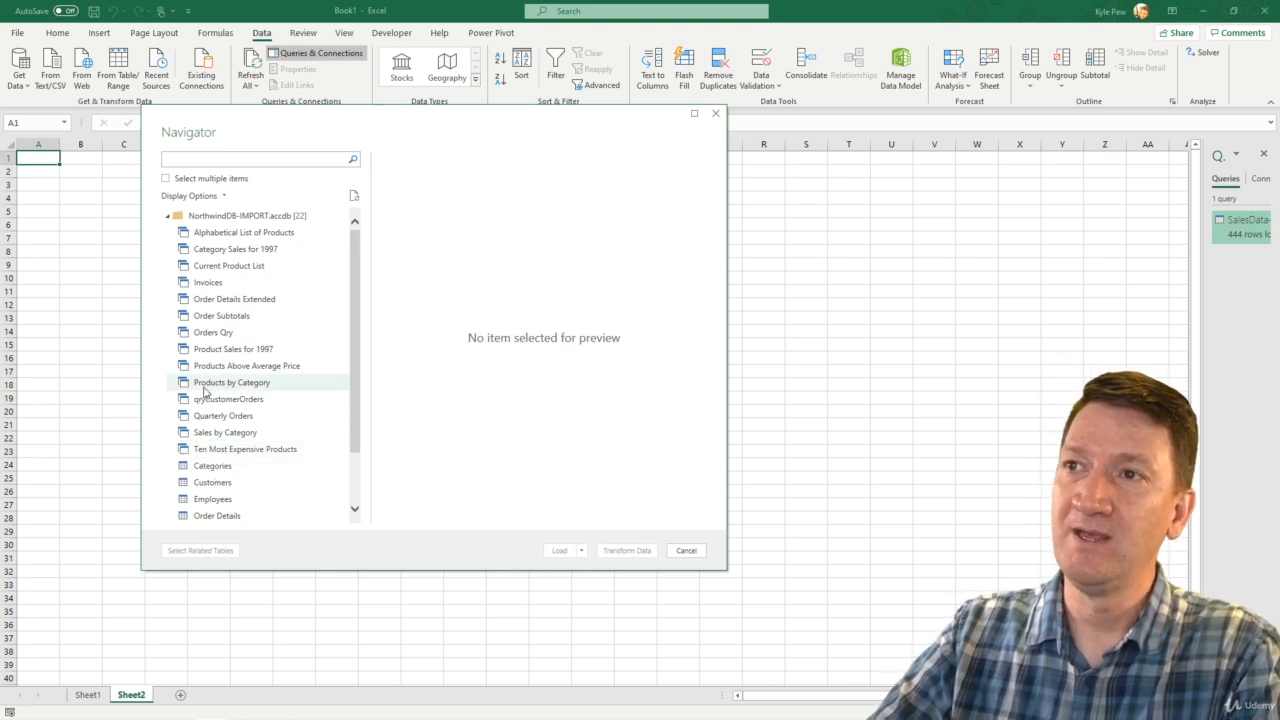
scroll(200, 392, "down", 2)
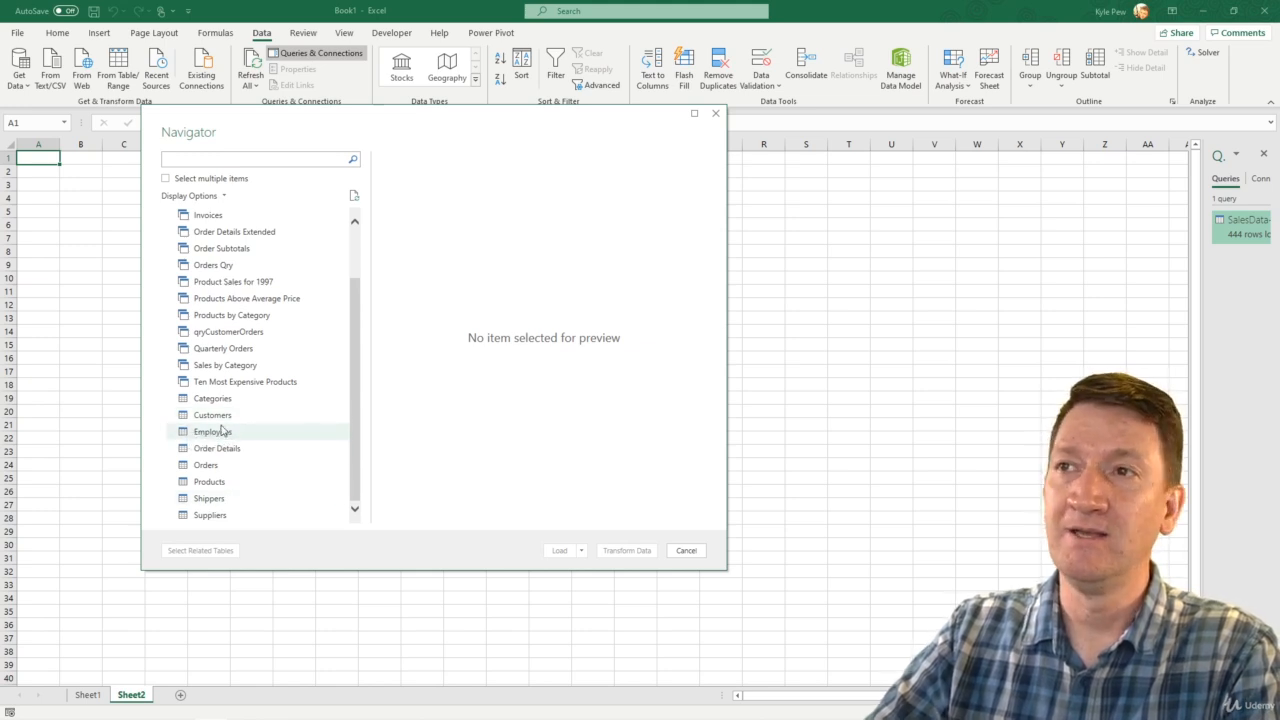
left_click(207, 467)
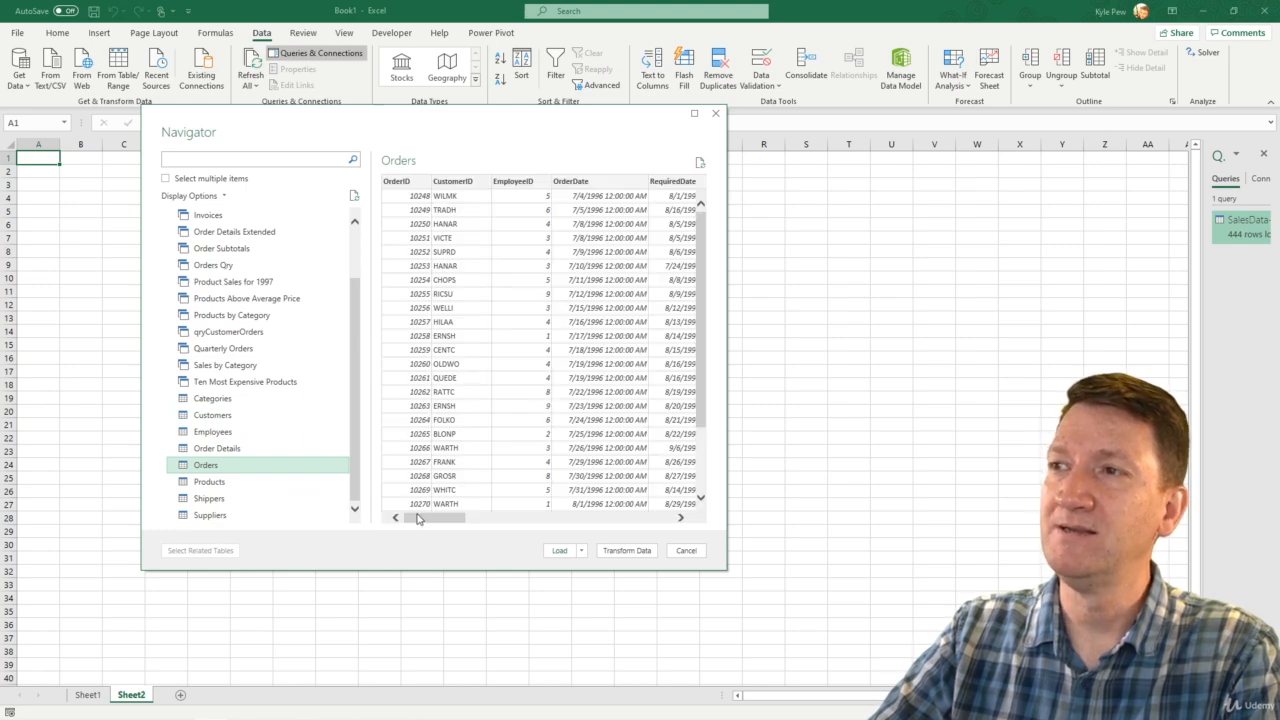
mouse_move(420, 517)
left_mouse_down()
mouse_move(636, 521)
mouse_move(406, 506)
left_mouse_up()
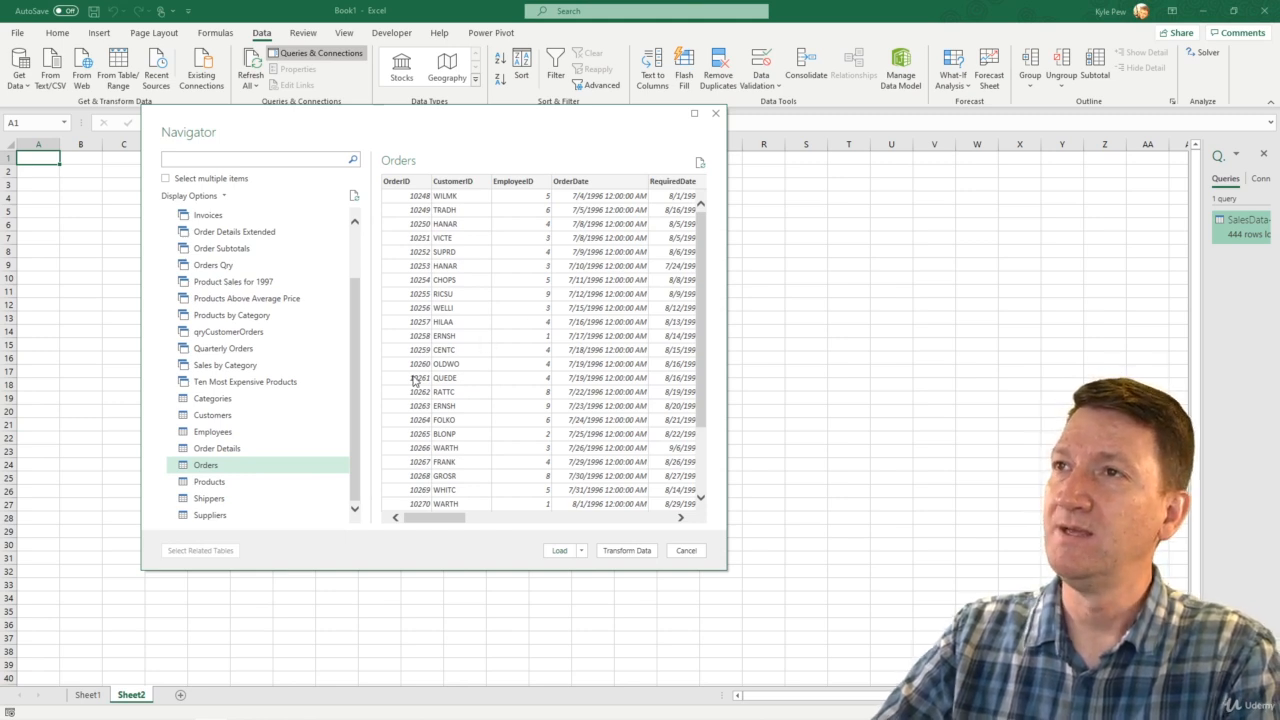
Load the Orders data as a table into the existing worksheet starting at cell A1.
left_click(581, 550)
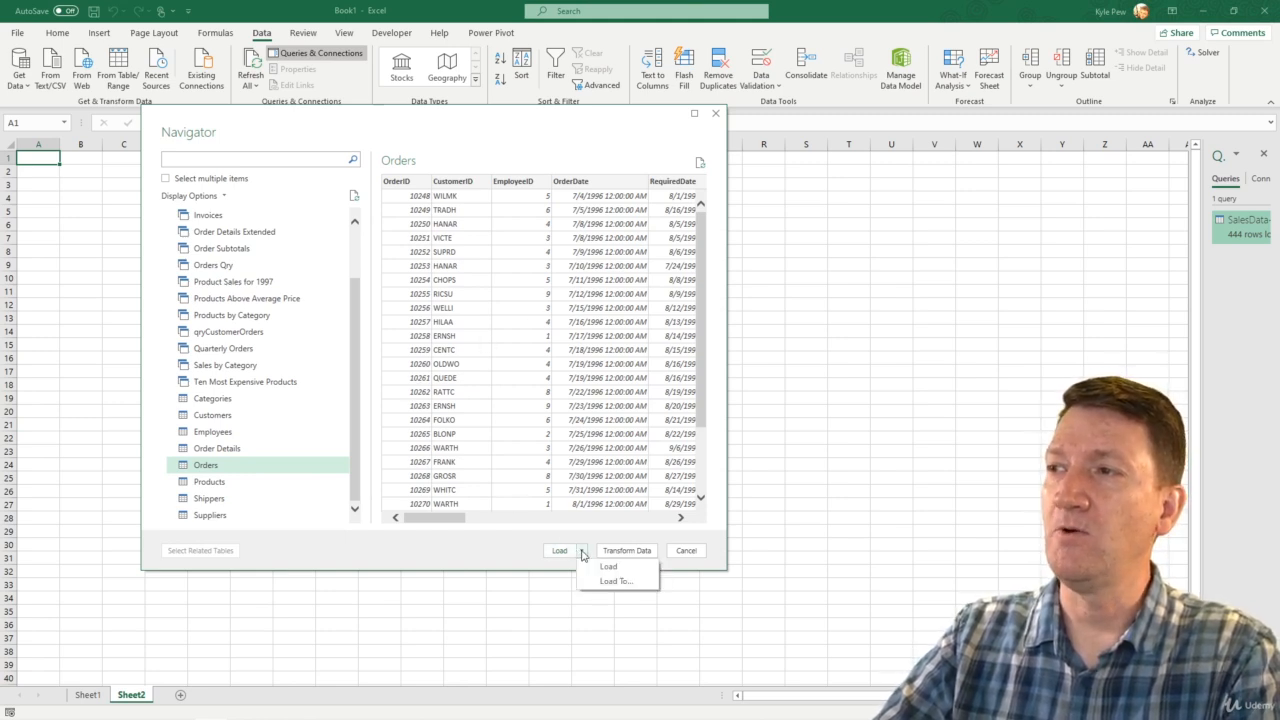
left_click(605, 584)
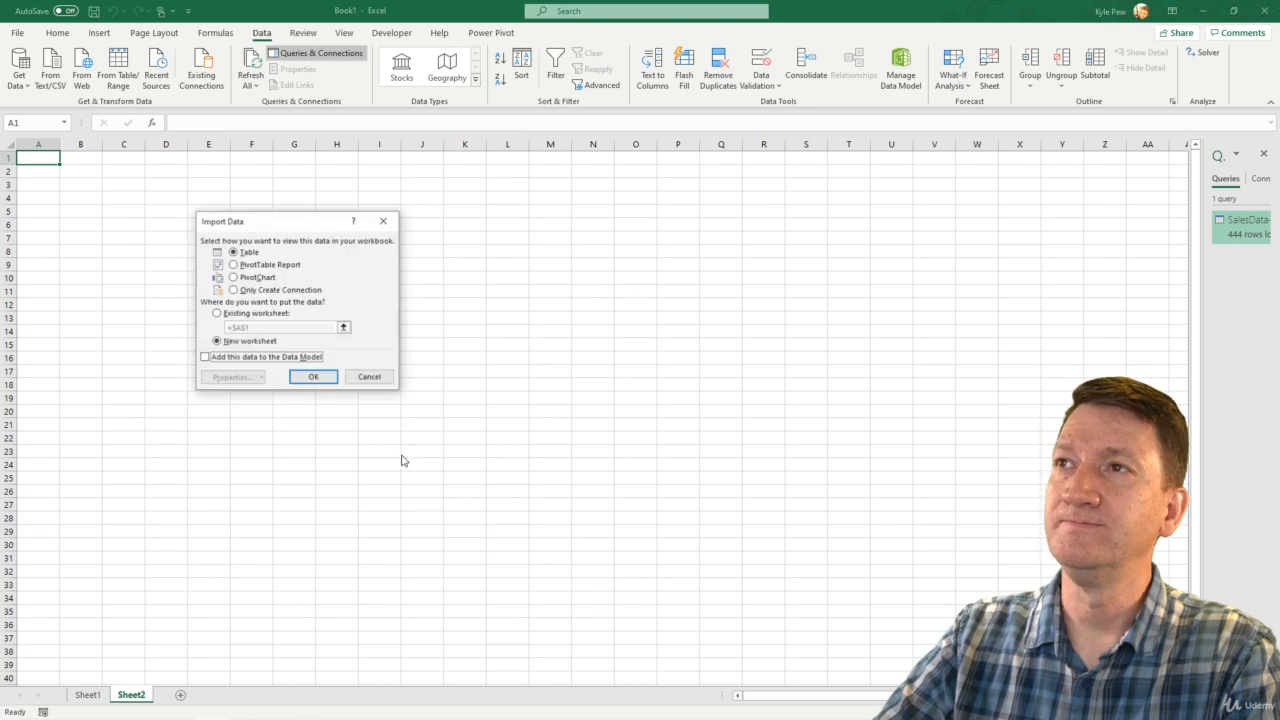
left_click(225, 316)
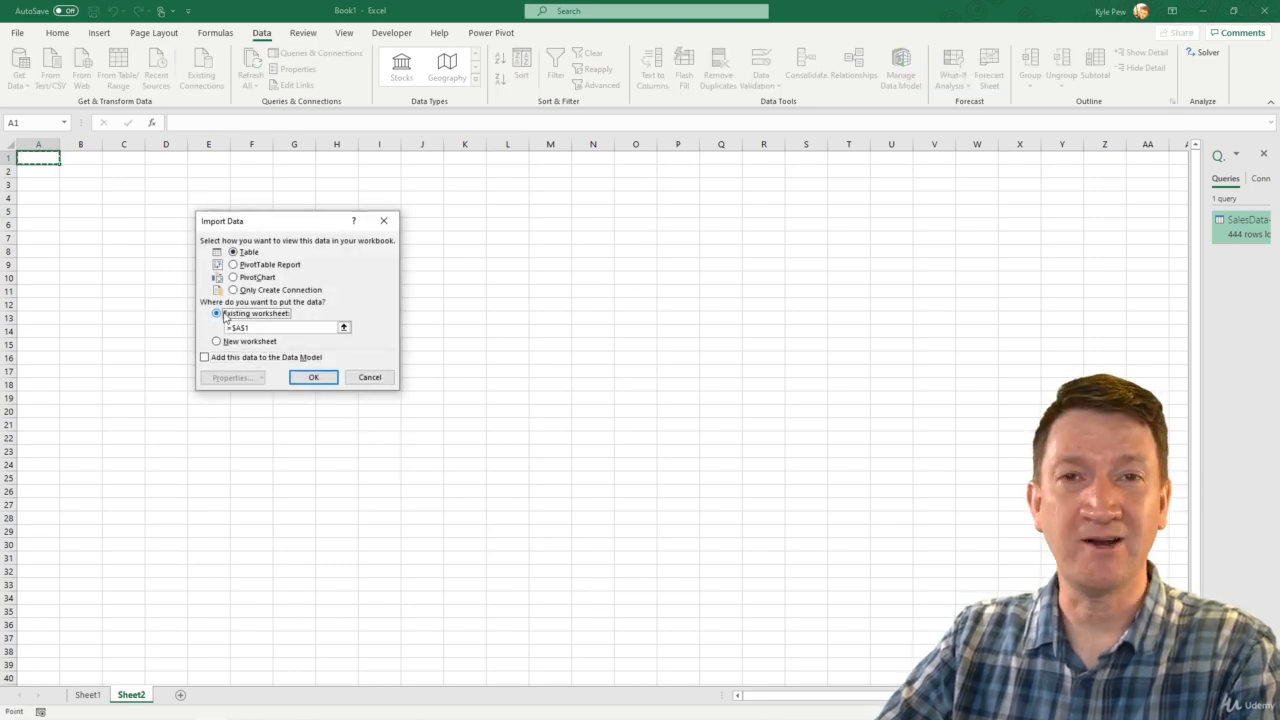
left_click(316, 378)
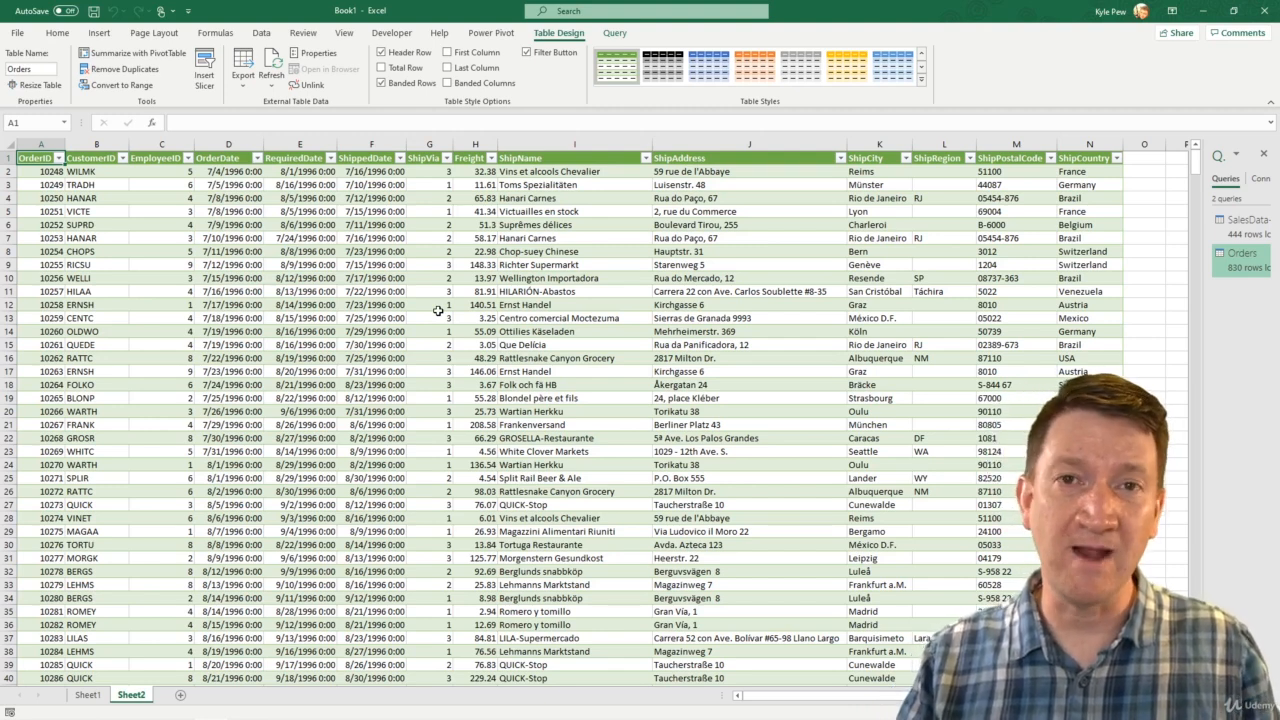
Refresh the imported Orders table from its Access data source.
left_click(369, 318)
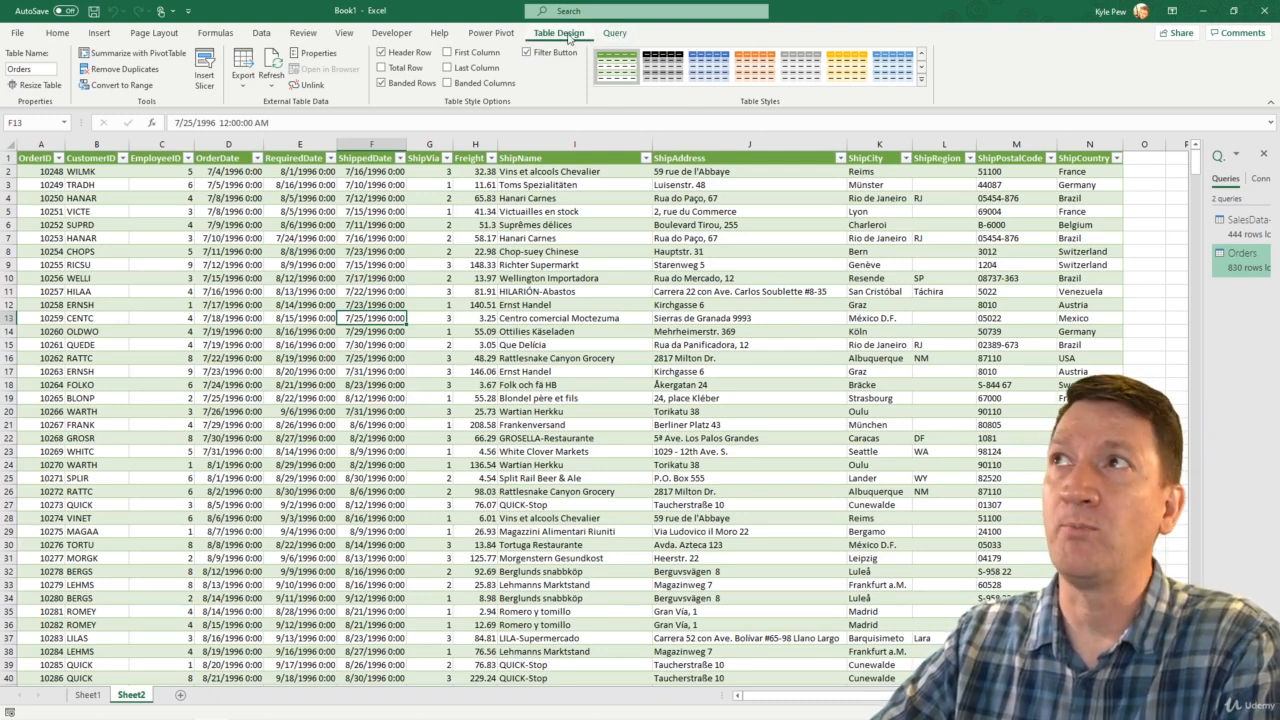
left_click(272, 62)
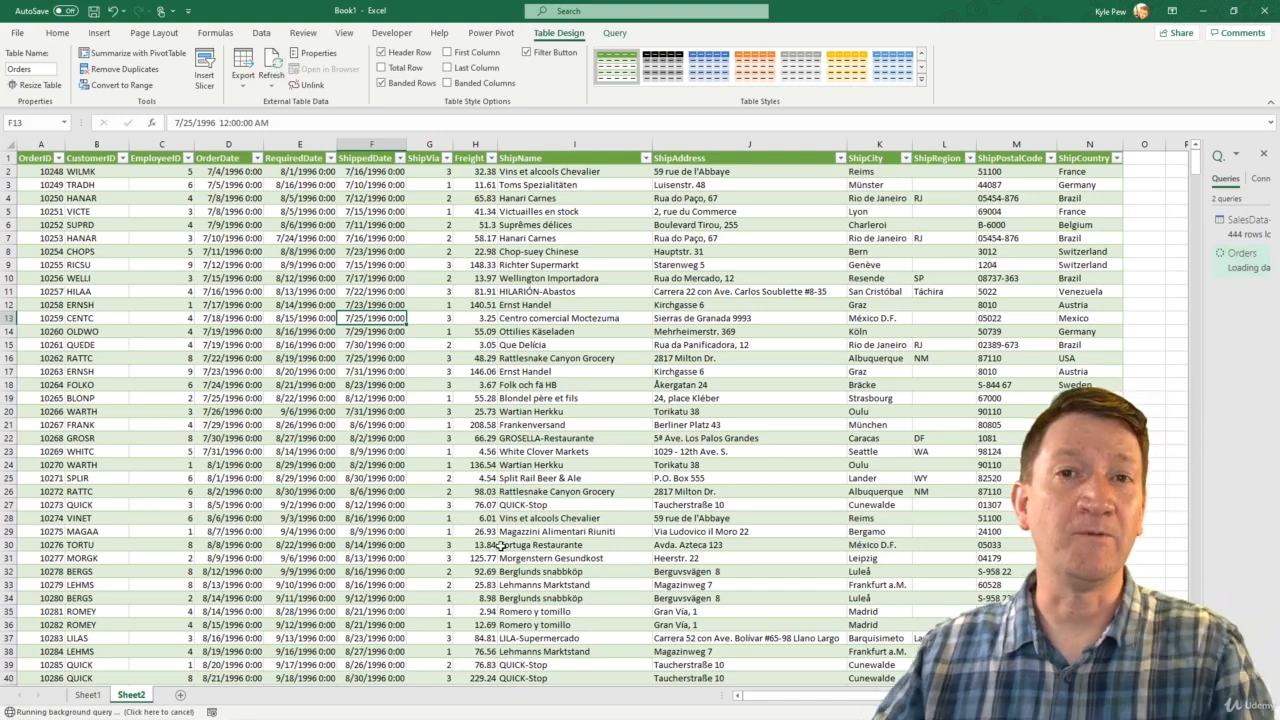